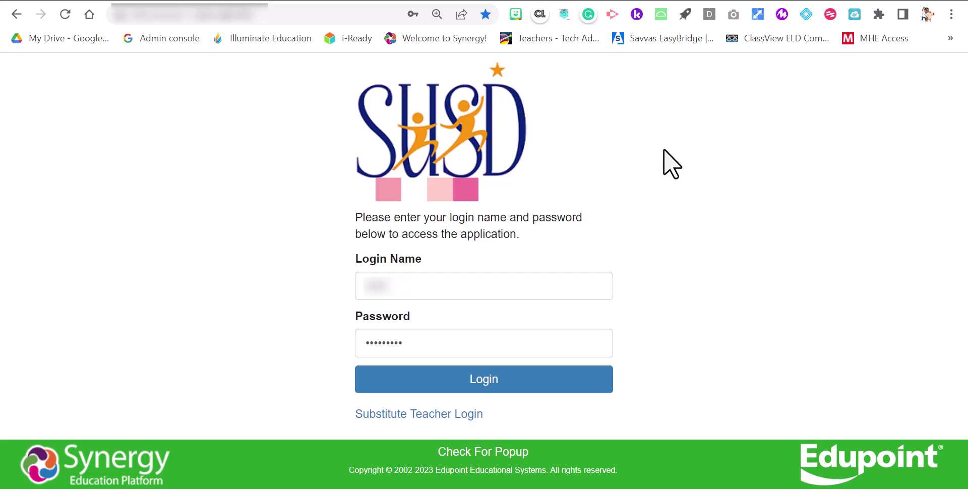
# - Sign in with the prefilled credentials, dismiss the student notifications and start taking Period 1 attendance in chart view
pyautogui.click(483, 389)
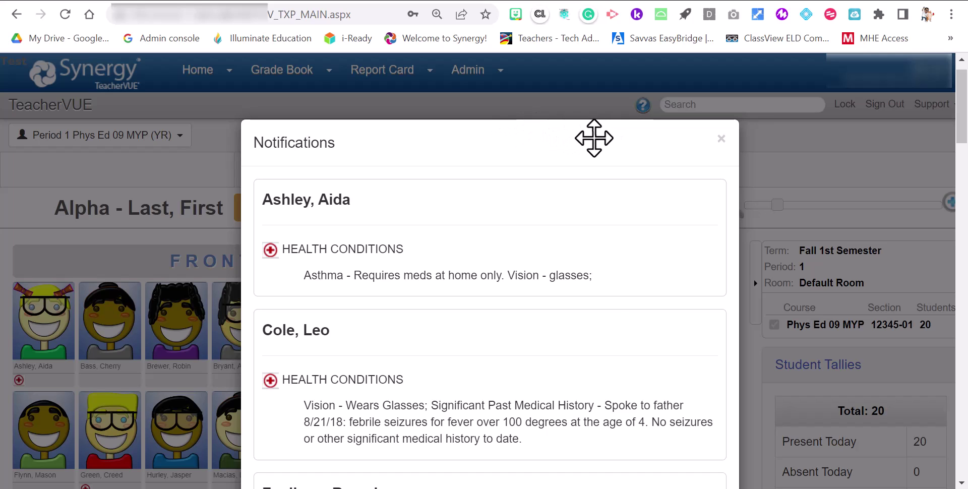
pyautogui.click(186, 187)
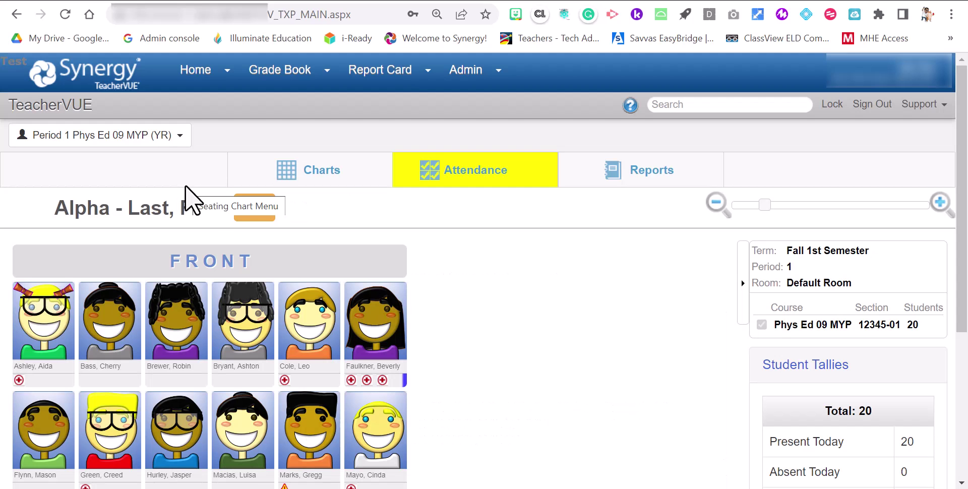
pyautogui.click(454, 187)
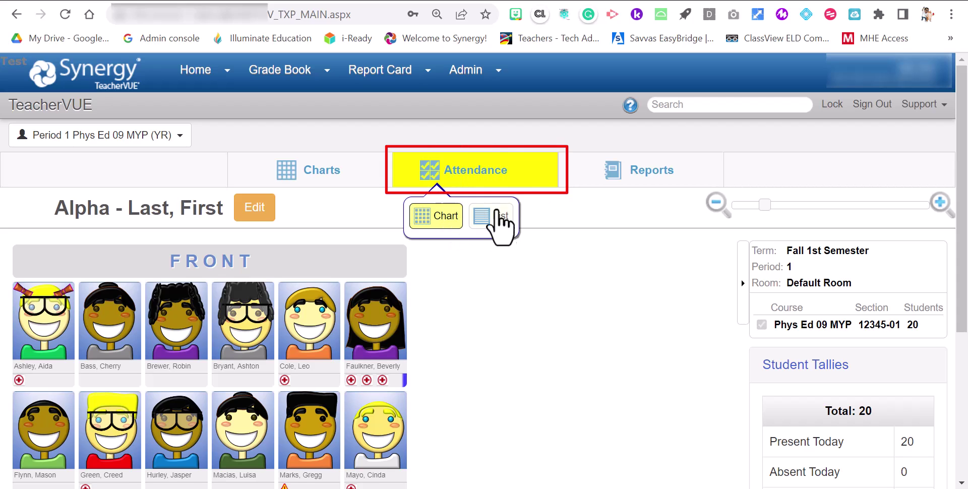
pyautogui.click(444, 216)
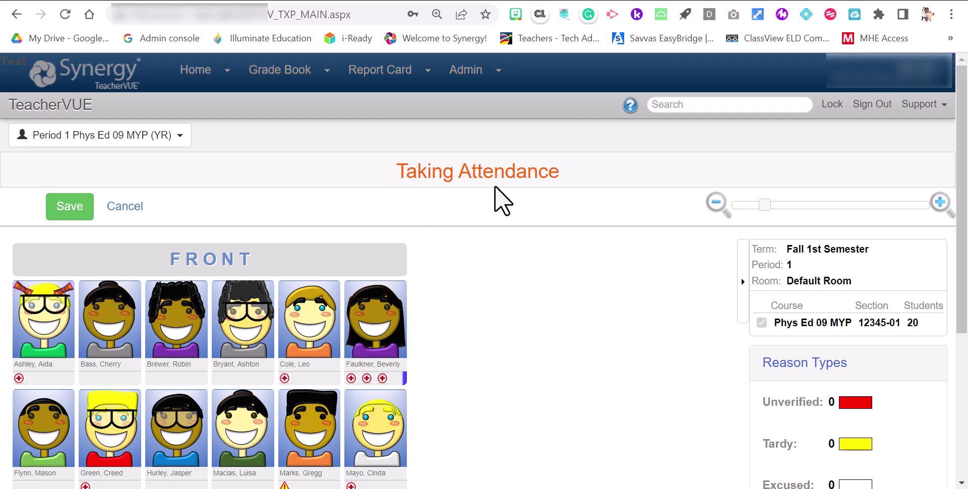
# - Check the health and alert icons on the seating chart and mark the fourth student in the second row unverified (UNV)
pyautogui.scroll(-1, 244, 204)
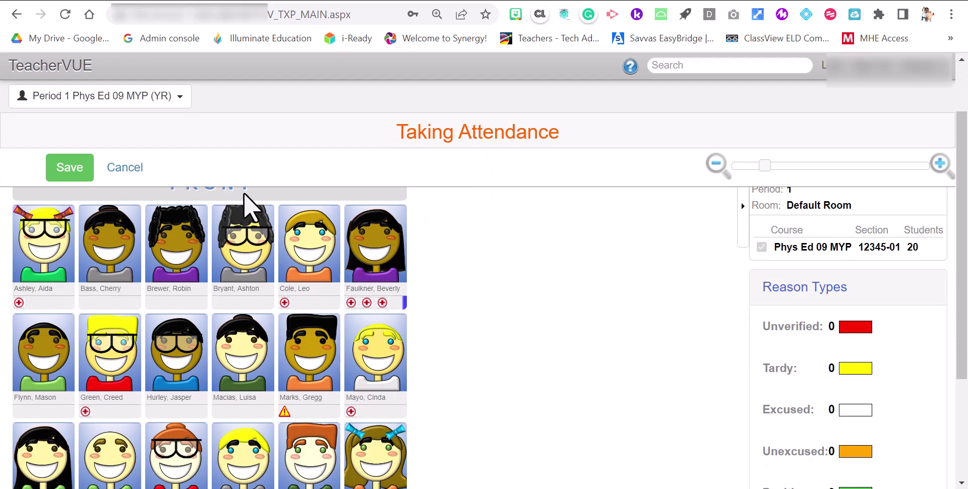
pyautogui.moveTo(19, 303)
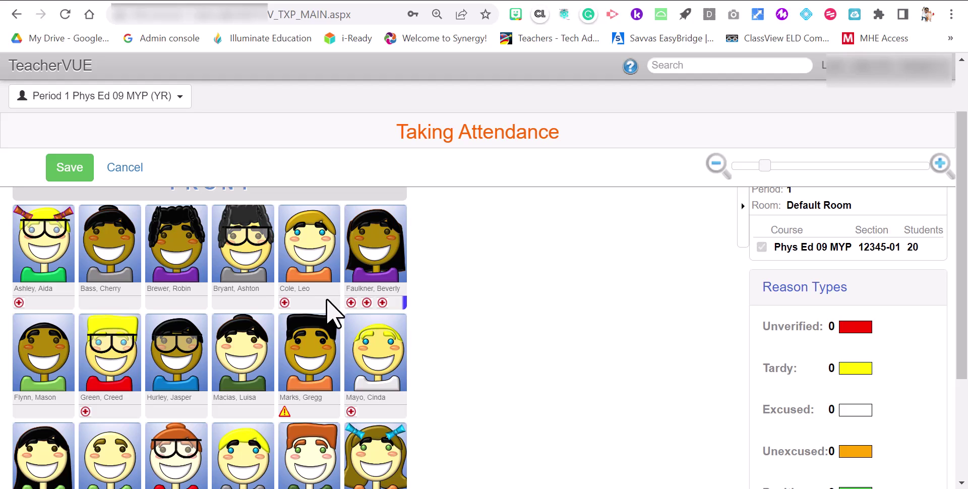
pyautogui.moveTo(284, 413)
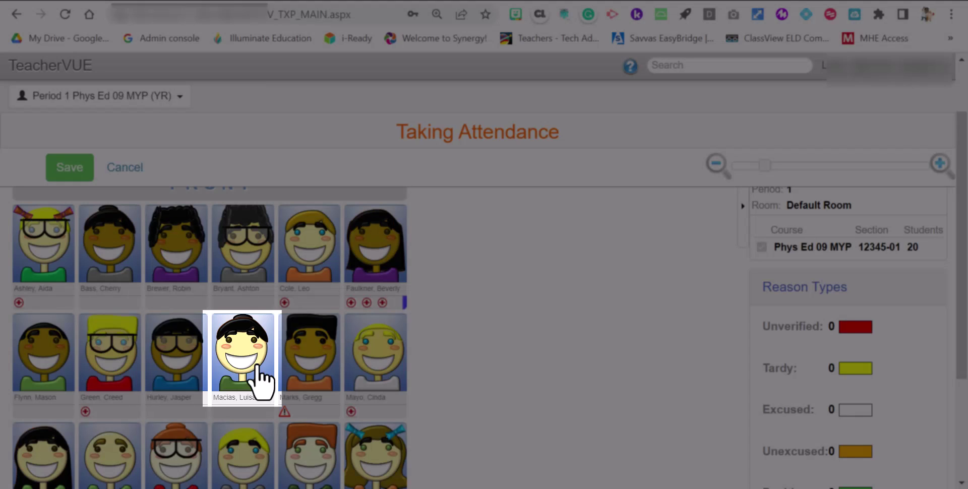
pyautogui.click(262, 384)
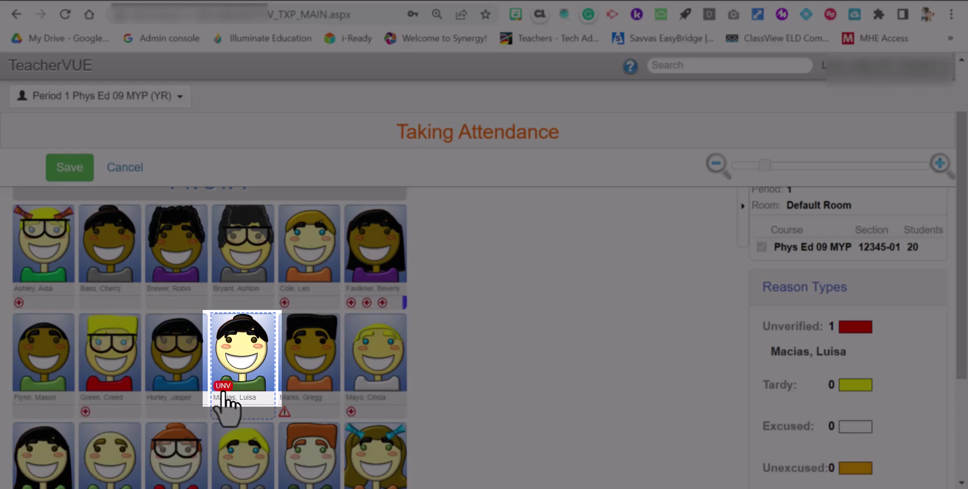
# - Mark the third row's fifth student tardy (TDY) and the same row's first student 30-minute tardy (30T)
pyautogui.scroll(-2, 192, 395)
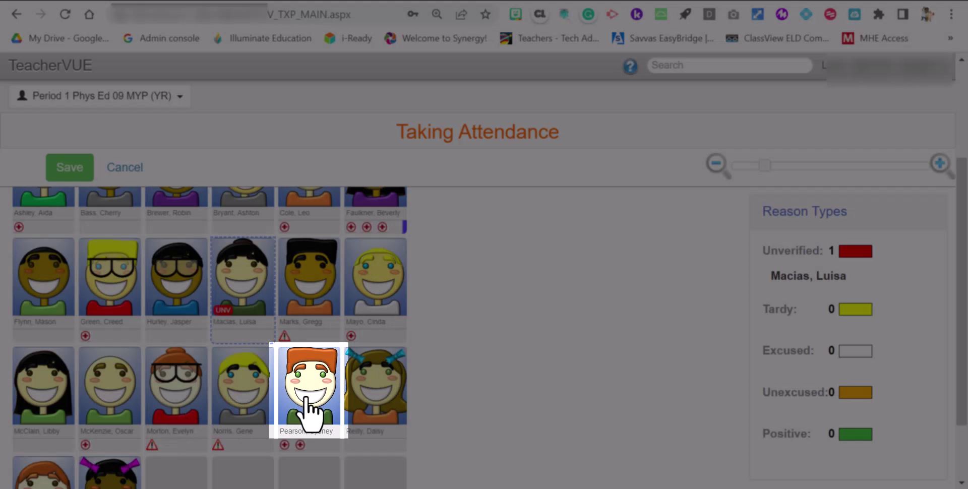
pyautogui.click(306, 411)
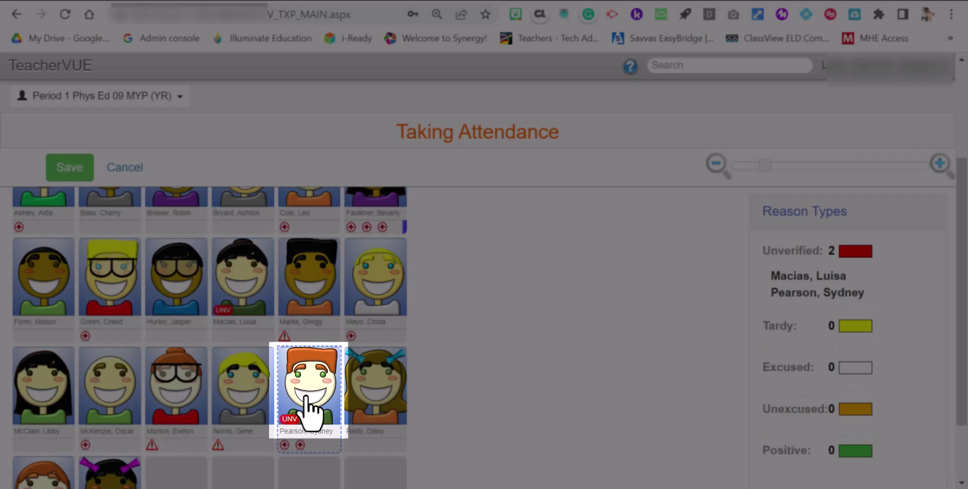
pyautogui.click(306, 411)
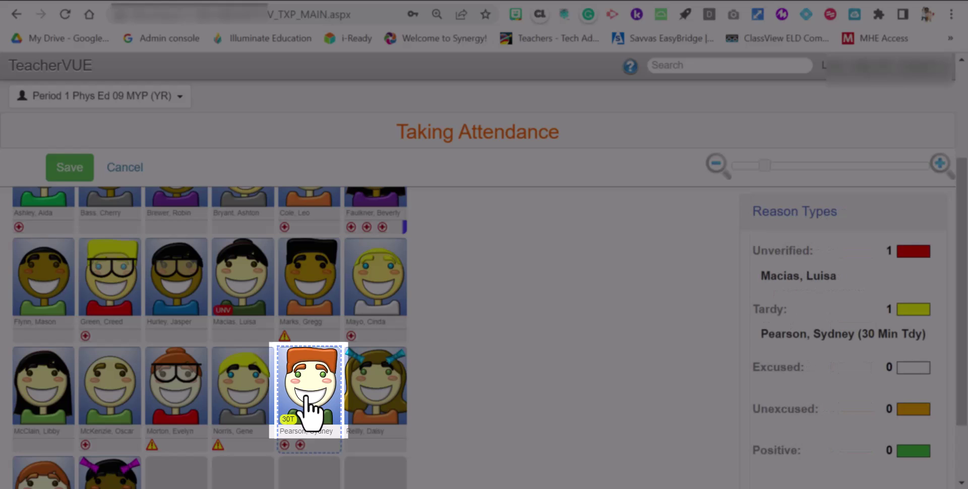
pyautogui.click(306, 398)
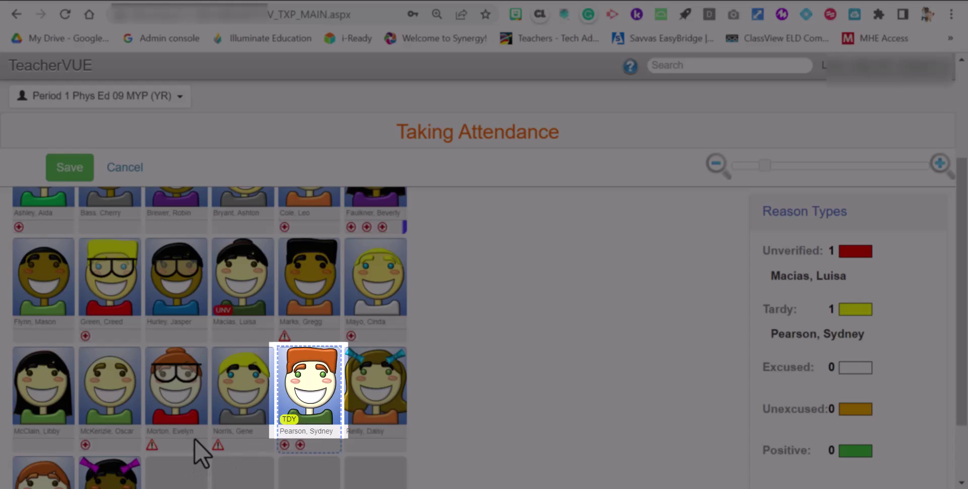
pyautogui.click(41, 401)
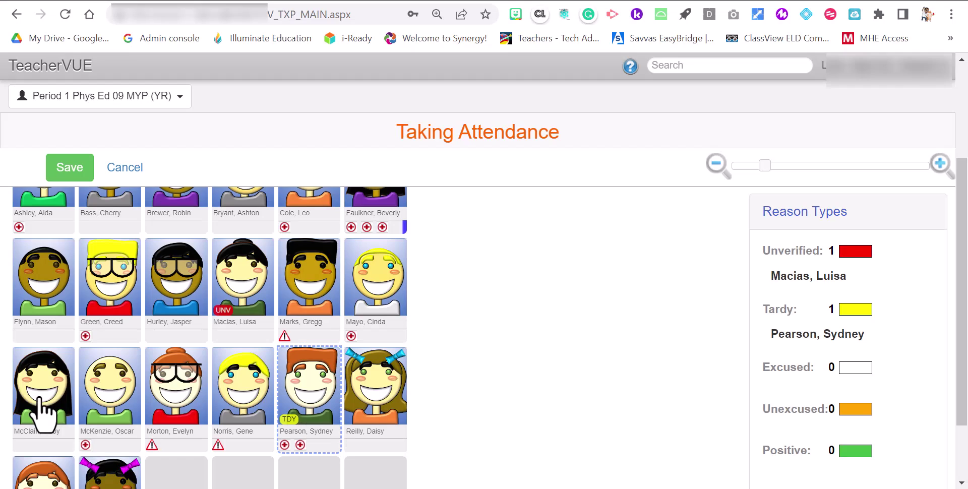
pyautogui.click(40, 400)
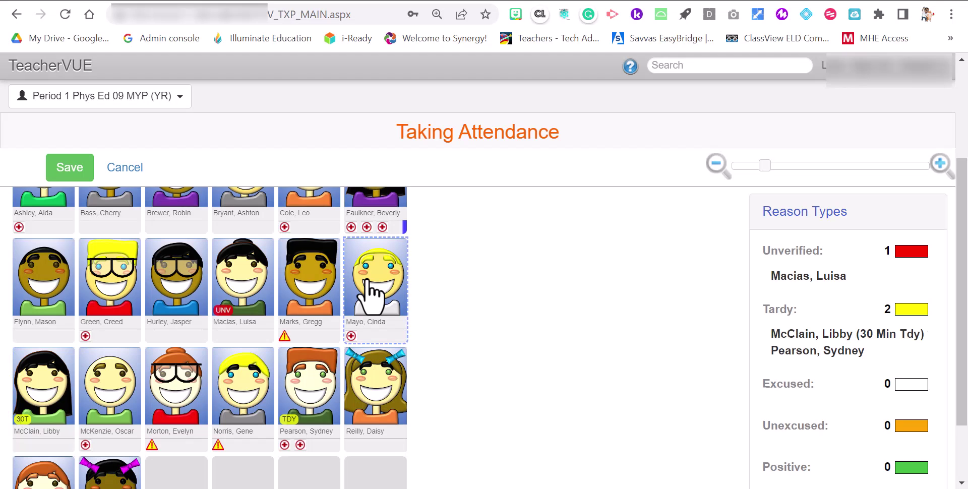
# - Cycle the second row's sixth student through the 30T and TDY attendance codes and clear the mark
pyautogui.click(371, 294)
pyautogui.click(371, 293)
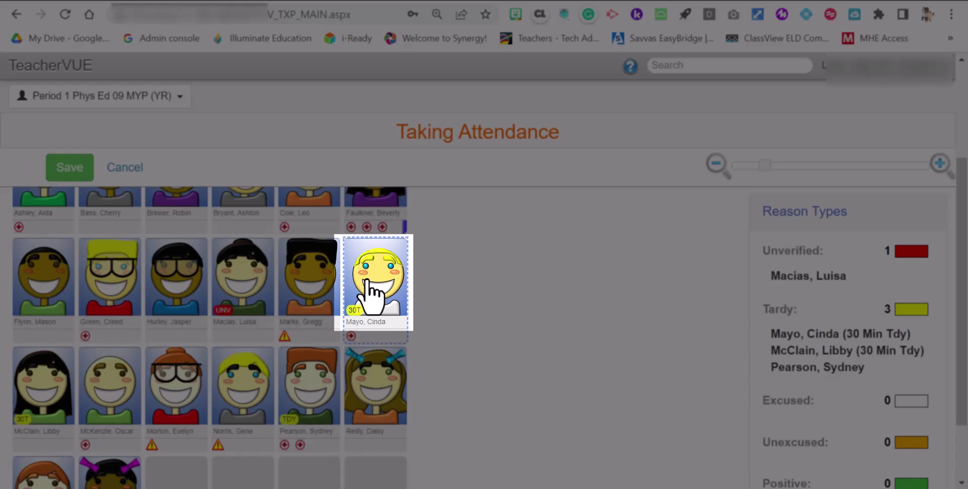
pyautogui.click(368, 282)
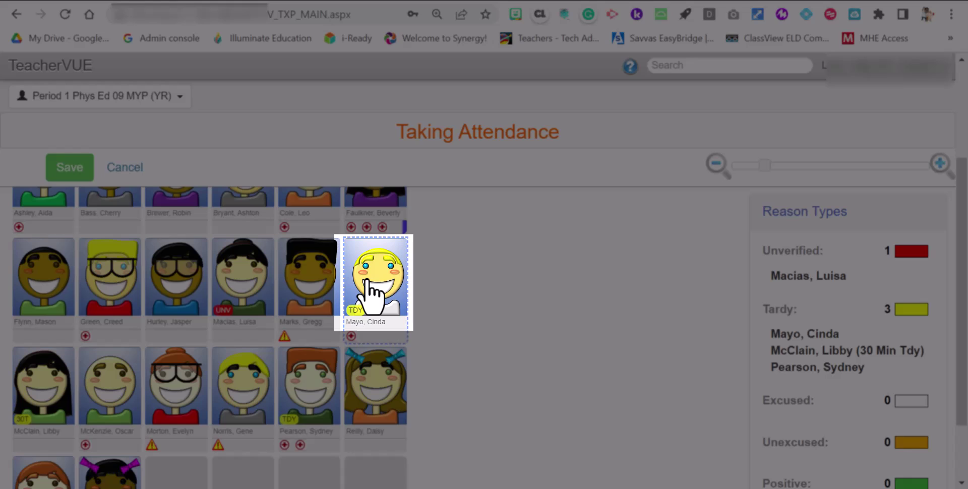
pyautogui.click(371, 297)
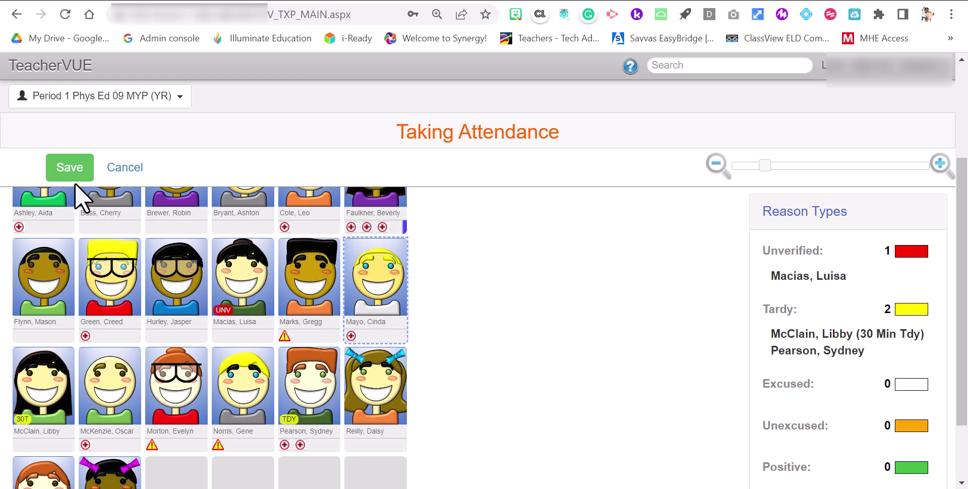
# - Save the seating chart attendance and reopen Period 1 attendance in list view
pyautogui.click(73, 176)
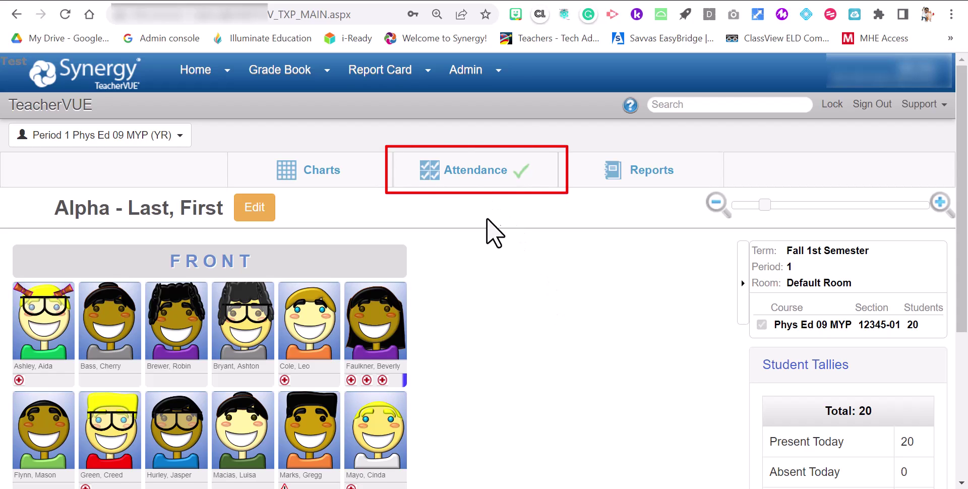
pyautogui.moveTo(485, 180)
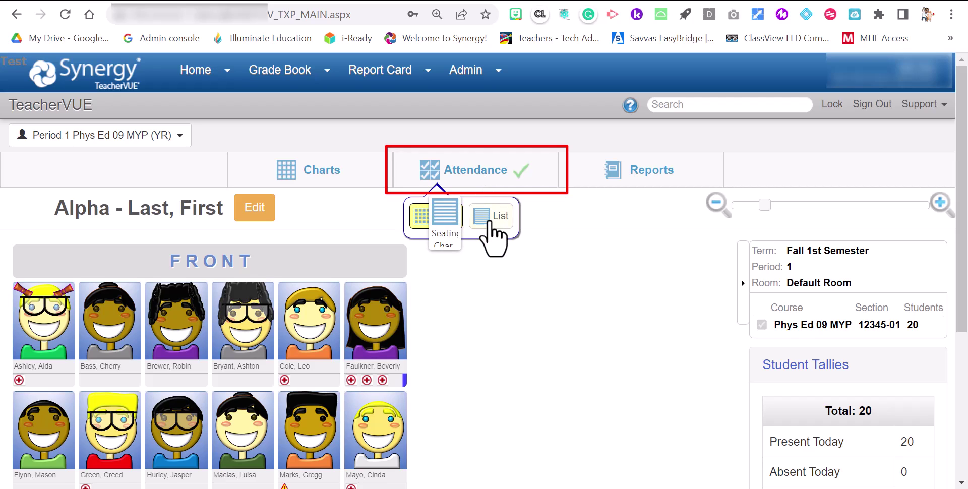
pyautogui.click(491, 223)
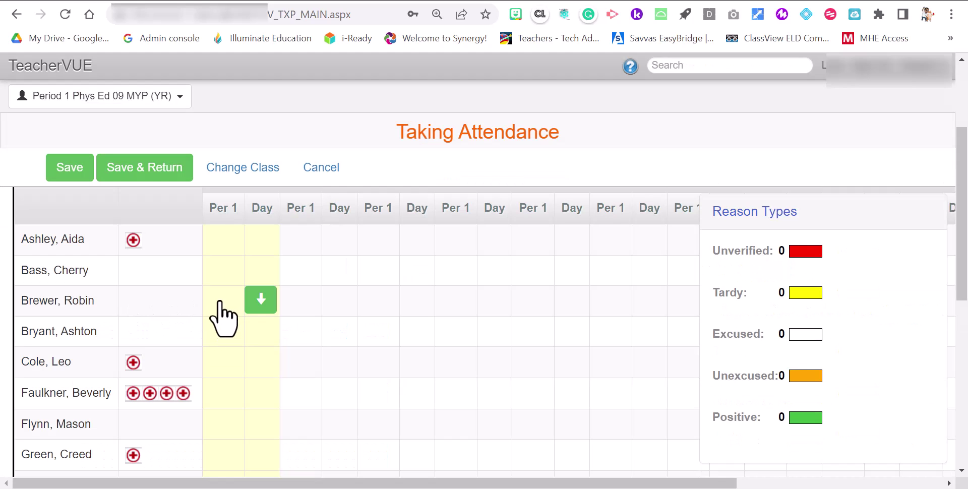
# - Mark the 14th student in the list tardy (TDY) and the 12th student 30-minute tardy (30T) for Period 1
pyautogui.scroll(-6, 224, 318)
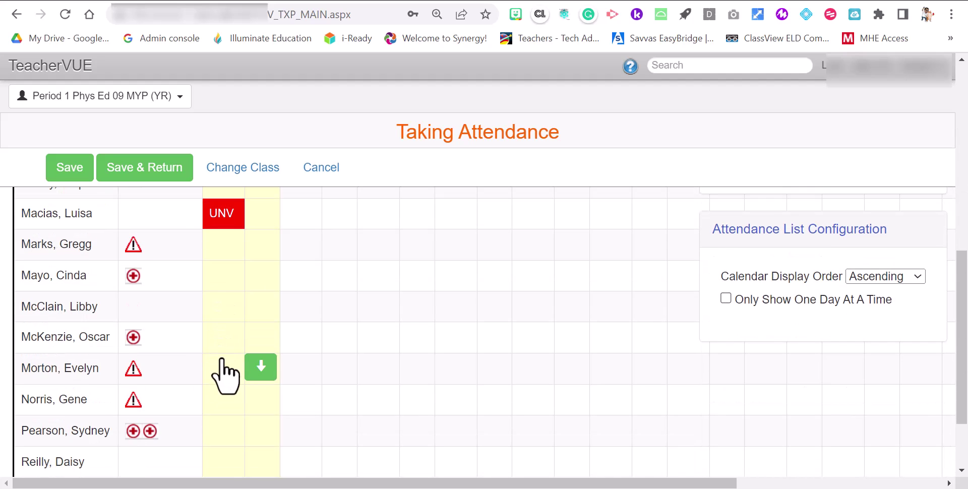
pyautogui.click(225, 337)
pyautogui.click(226, 337)
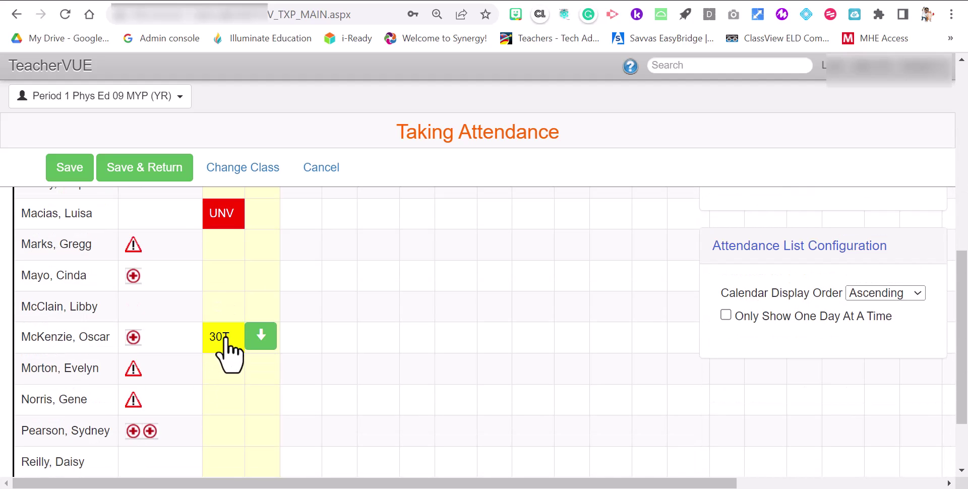
pyautogui.click(225, 336)
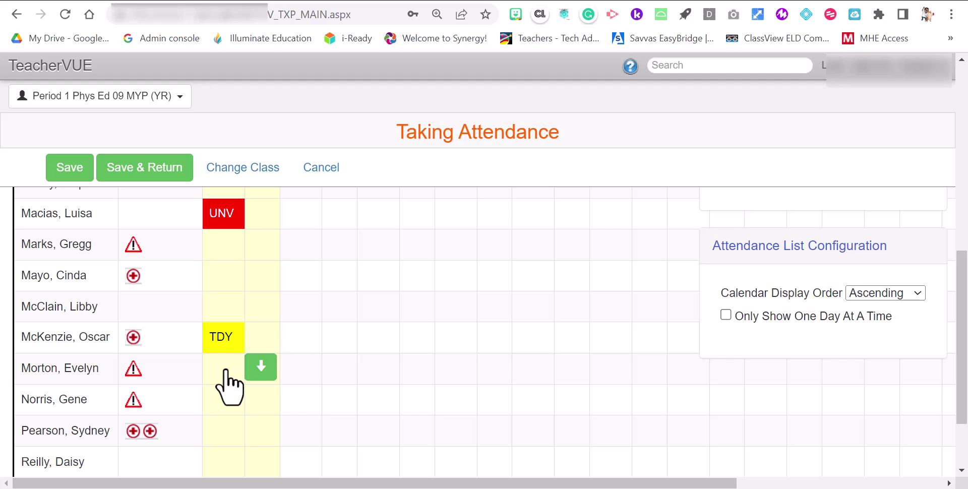
pyautogui.click(220, 283)
pyautogui.click(221, 283)
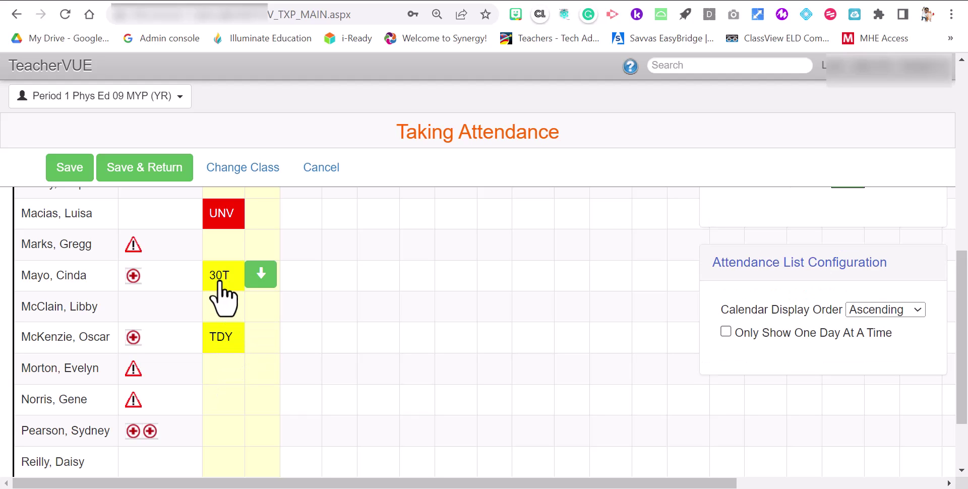
# - Mark the 18th student 30T, fill the code down to the last two students, and clear these three marks
pyautogui.scroll(-2, 223, 302)
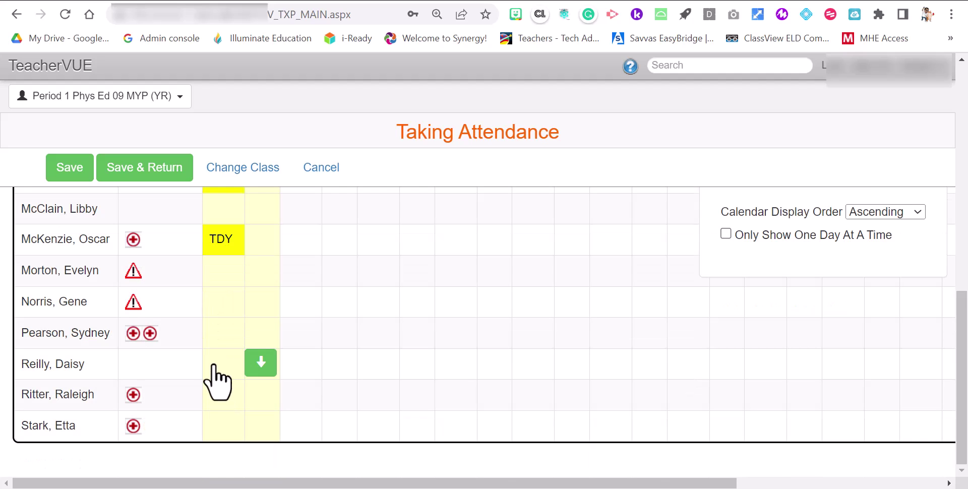
pyautogui.click(224, 373)
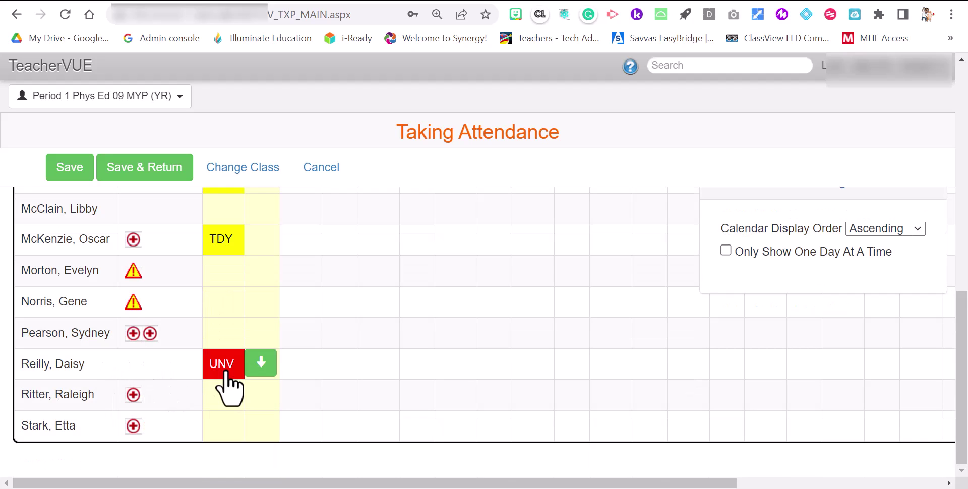
pyautogui.click(225, 370)
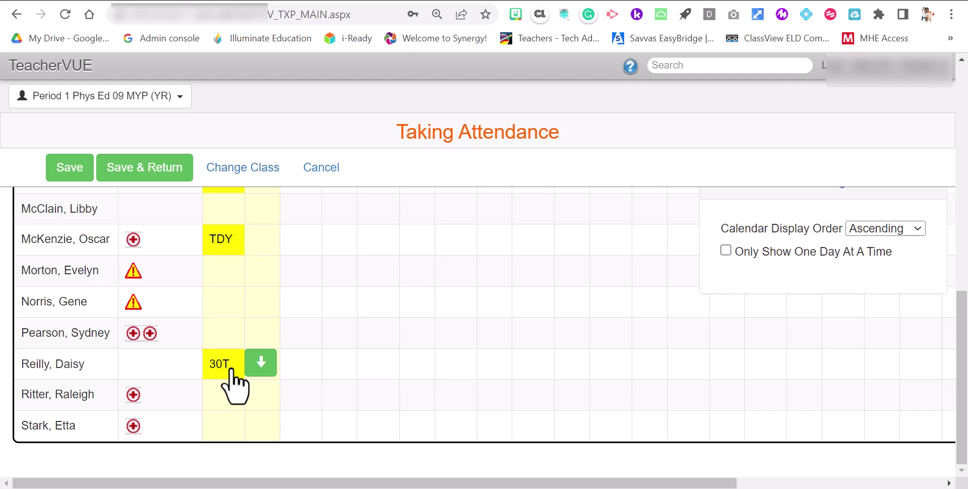
pyautogui.click(260, 364)
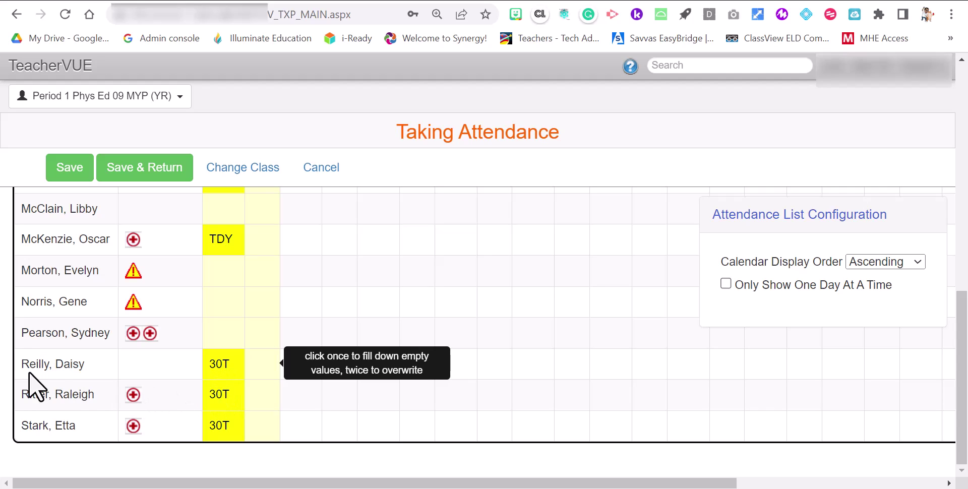
pyautogui.moveTo(211, 370)
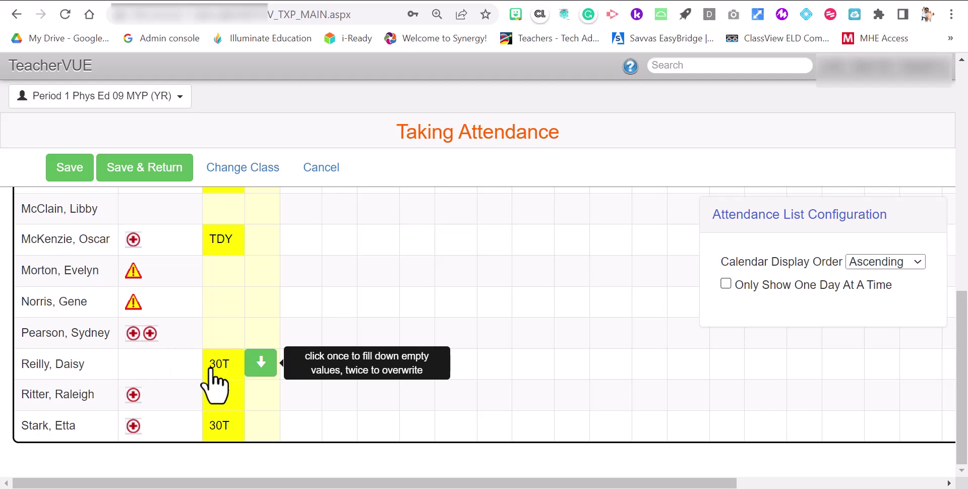
pyautogui.click(211, 371)
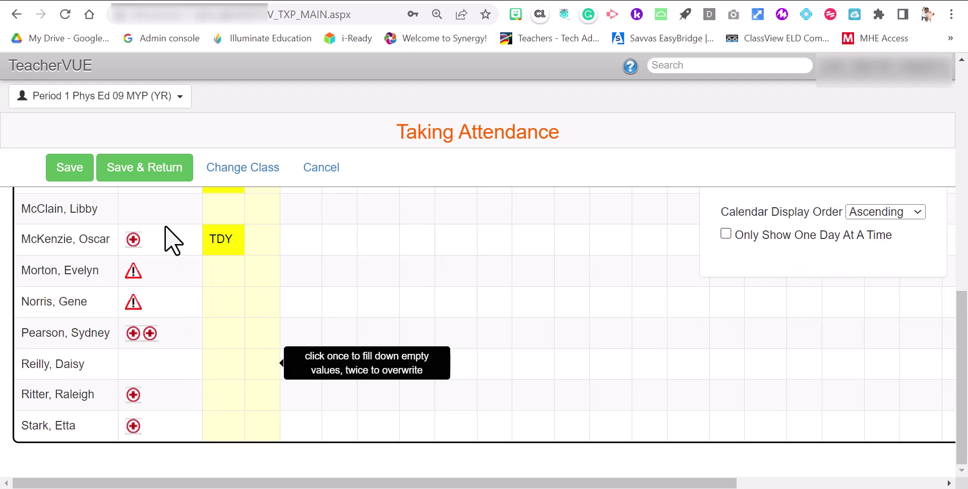
# - Save the list attendance, return to the seating chart and review the attendance codes on the students' seats
pyautogui.click(151, 174)
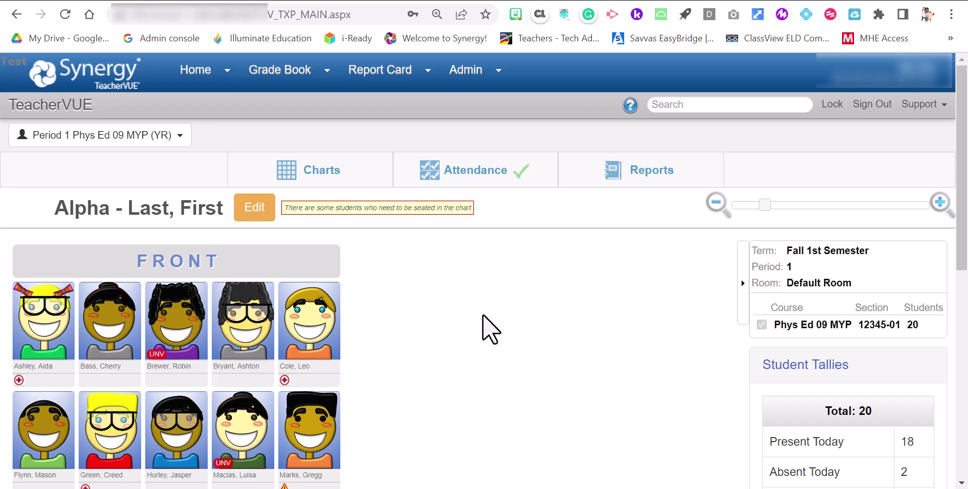
pyautogui.scroll(-6, 444, 325)
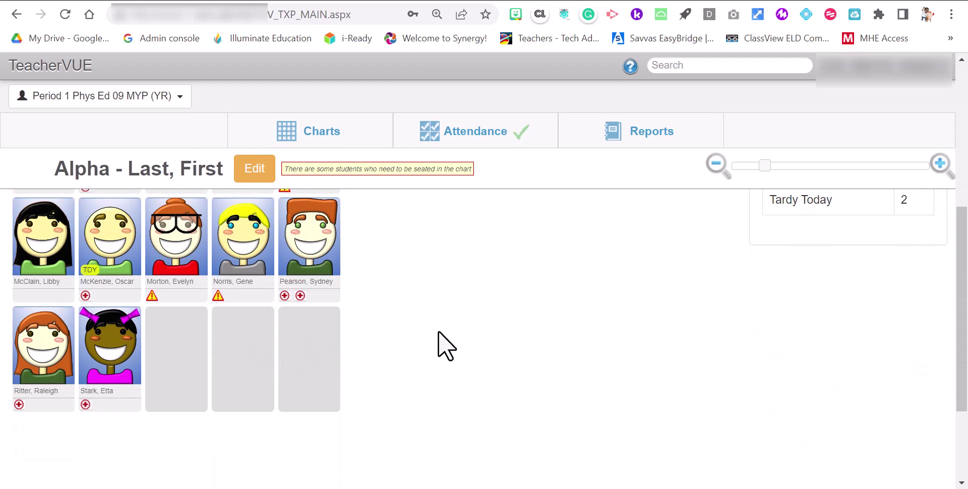
pyautogui.scroll(7, 368, 322)
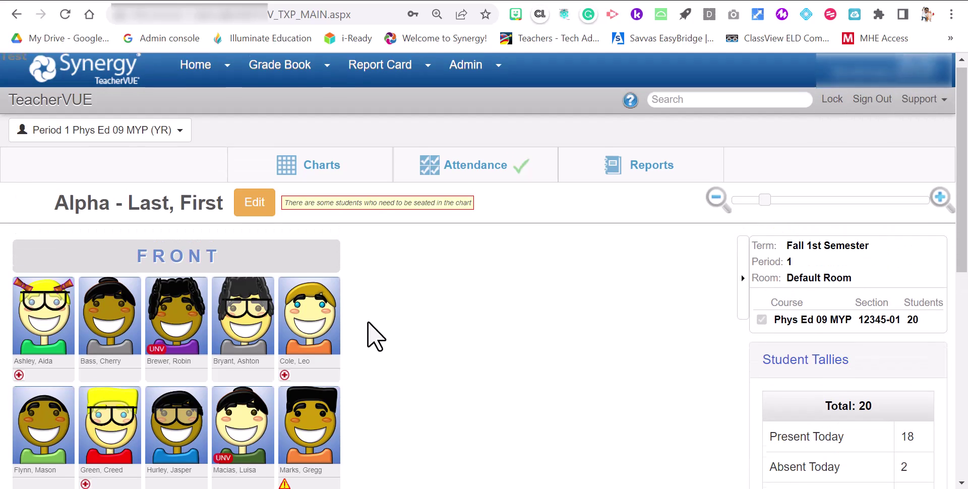
pyautogui.scroll(-3, 368, 322)
pyautogui.scroll(2, 566, 427)
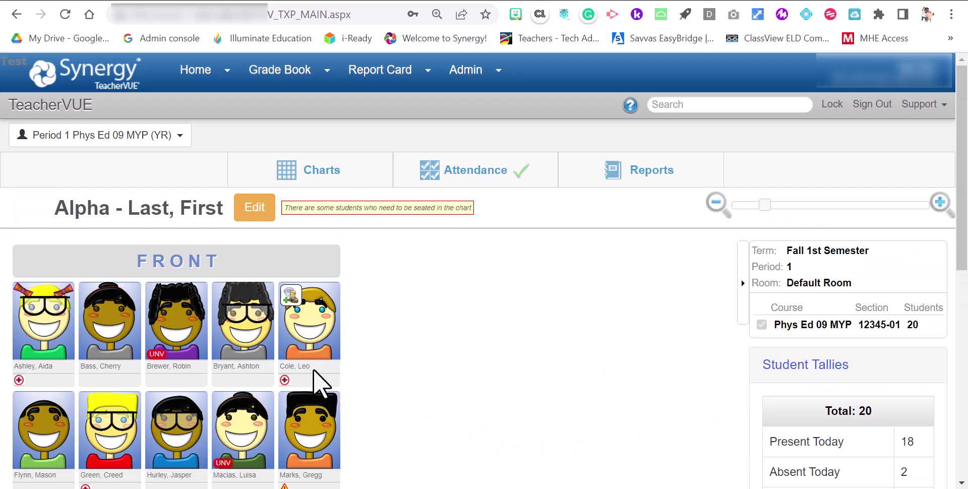
pyautogui.scroll(-5, 278, 362)
pyautogui.scroll(5, 437, 354)
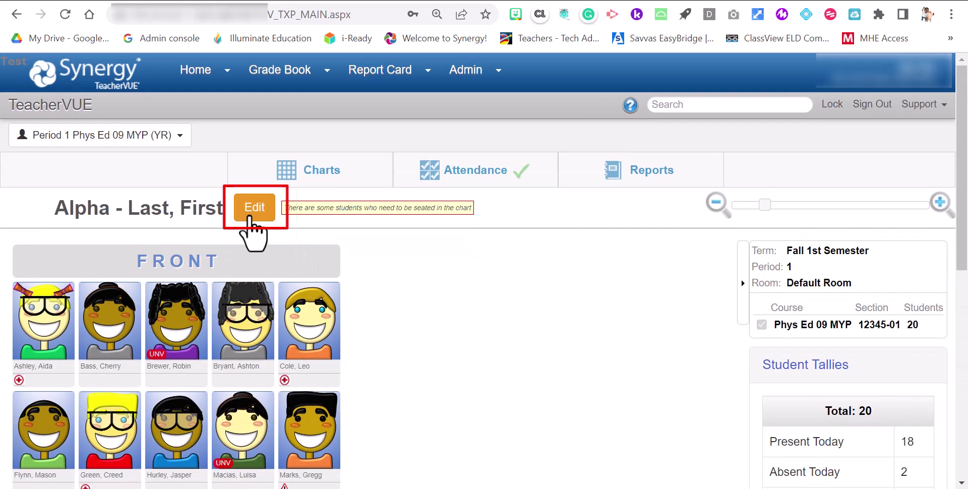
# - Open the Period 1 seating chart for editing and review its seats and configuration options
pyautogui.click(254, 209)
pyautogui.scroll(-4, 601, 338)
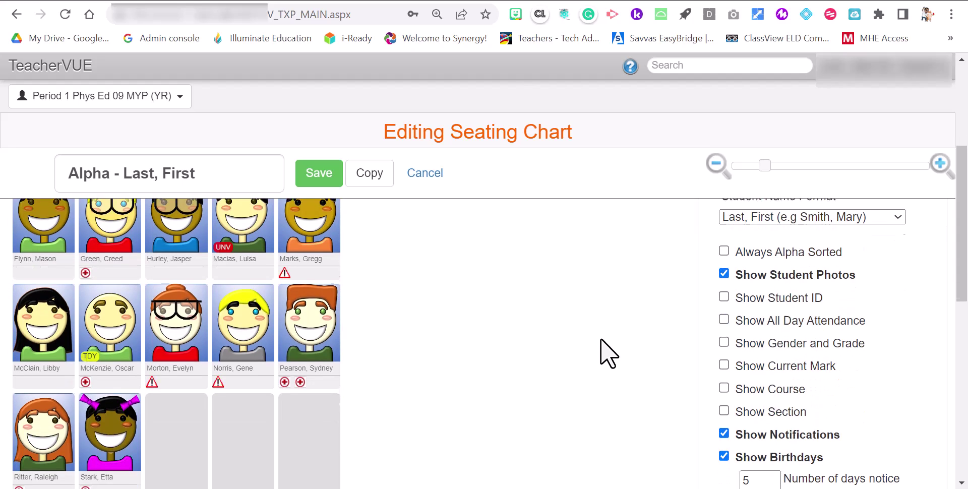
pyautogui.scroll(4, 601, 338)
pyautogui.scroll(1, 557, 339)
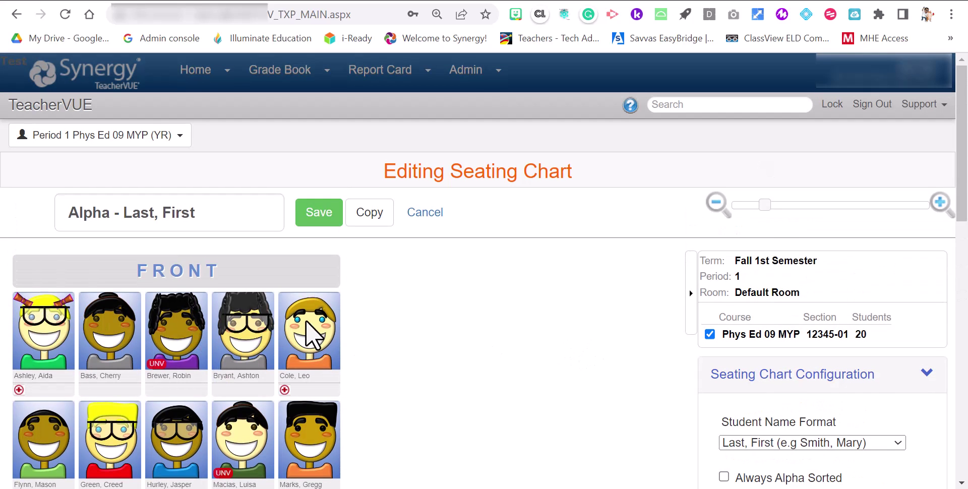
pyautogui.scroll(-6, 52, 313)
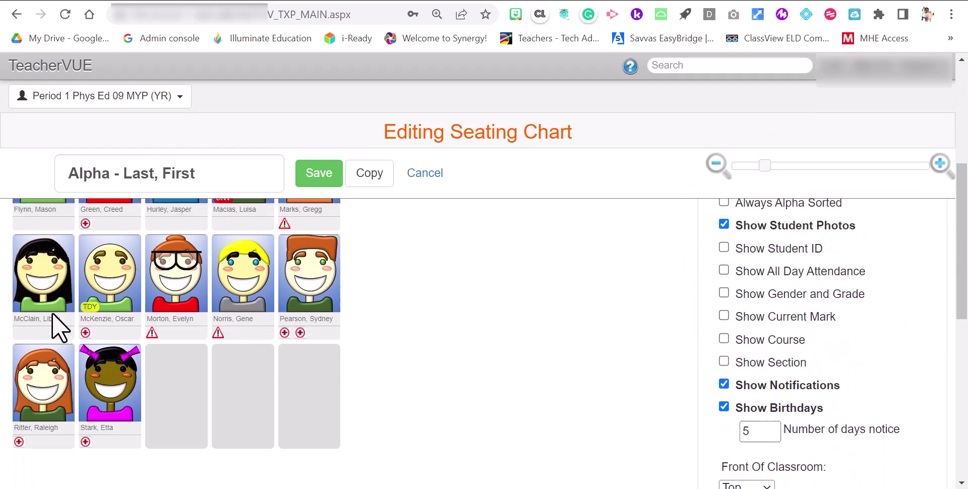
pyautogui.scroll(6, 52, 313)
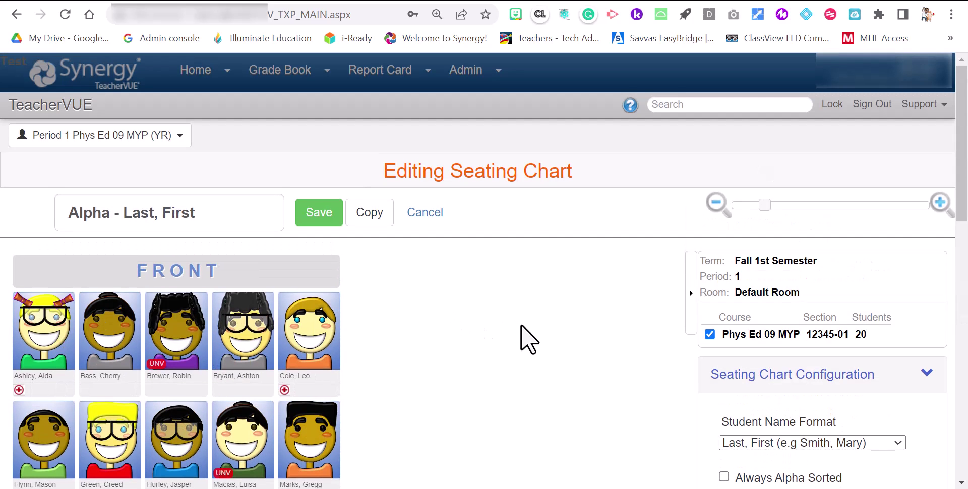
# - Enlarge the seating chart dimensions to 6x5, adding one column and one row of seats
pyautogui.scroll(-3, 521, 325)
pyautogui.scroll(-5, 522, 325)
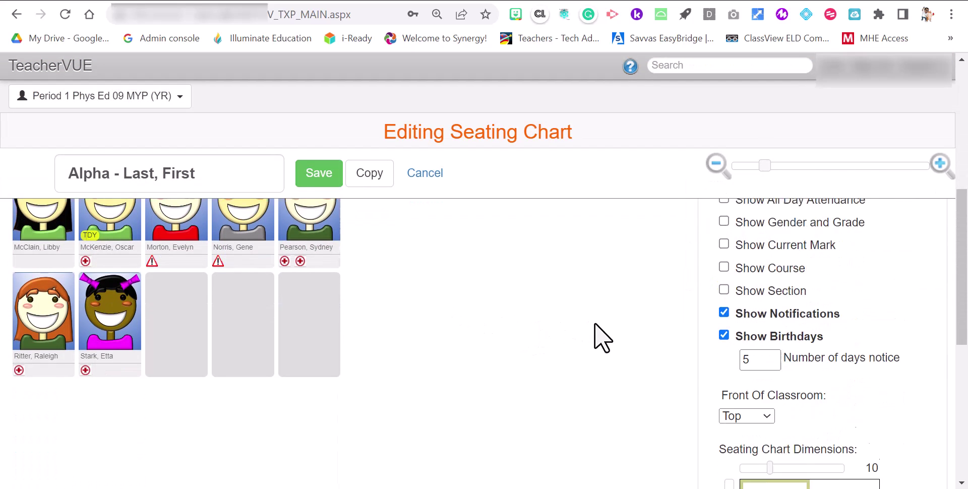
pyautogui.scroll(-2, 594, 324)
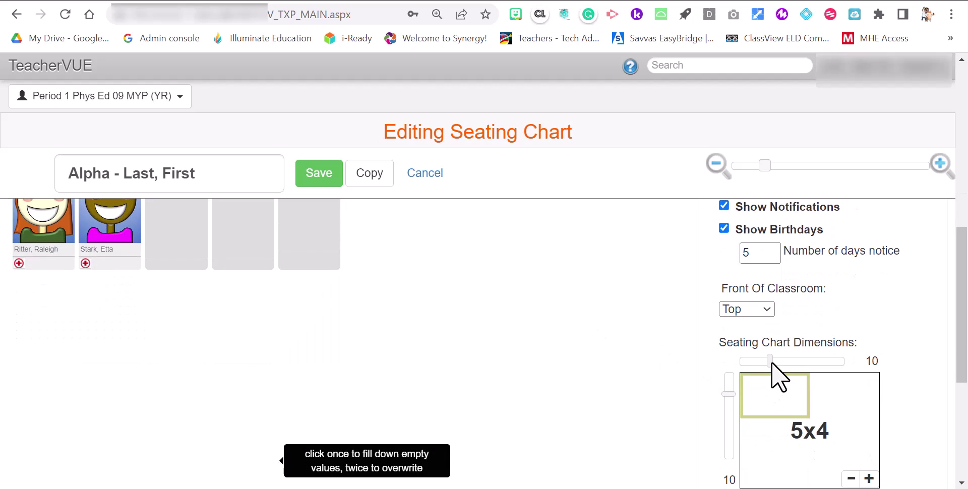
pyautogui.moveTo(776, 362); pyautogui.dragTo(781, 362)
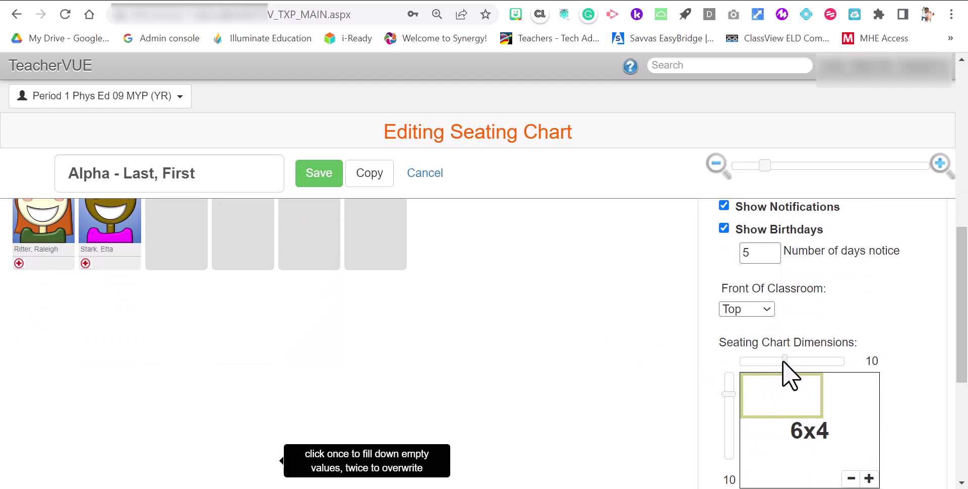
pyautogui.moveTo(731, 394); pyautogui.dragTo(731, 400)
pyautogui.scroll(3, 426, 341)
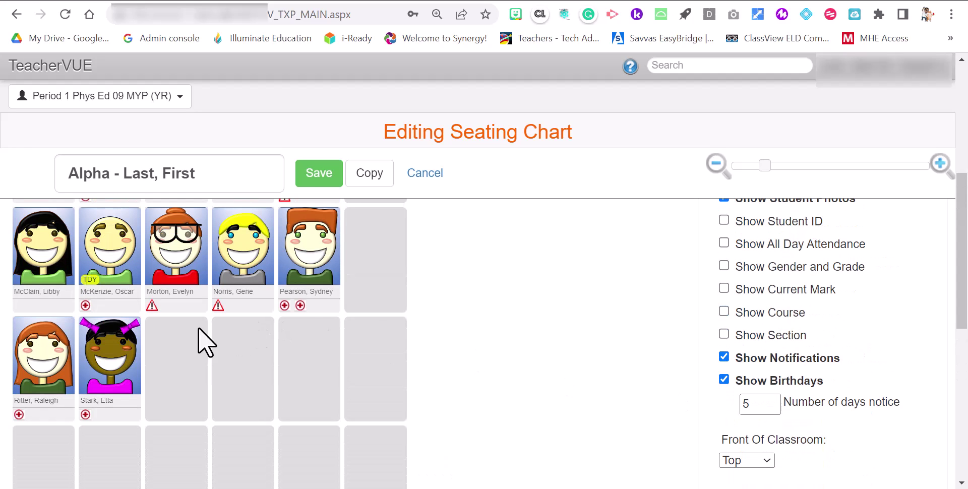
# - Place all unassigned students in the seating chart in alphabetical order with Fill Alpha
pyautogui.scroll(-4, 620, 319)
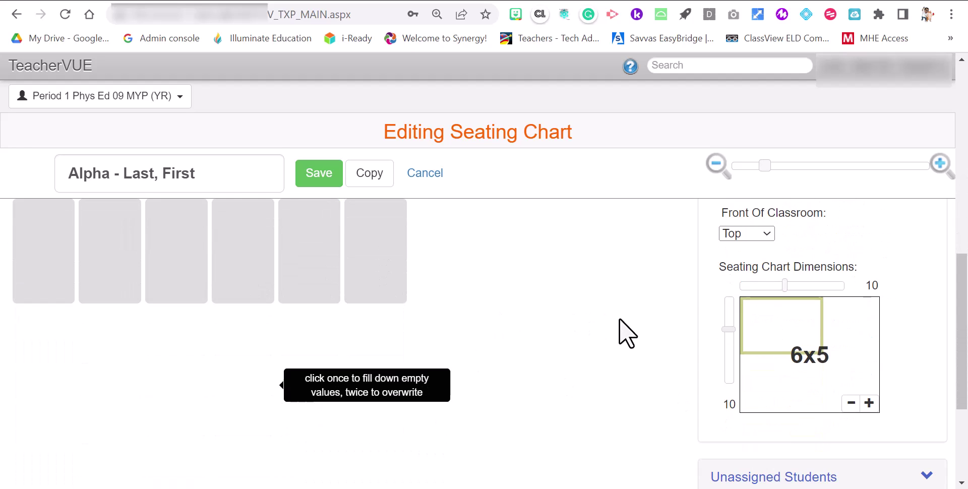
pyautogui.scroll(-3, 628, 310)
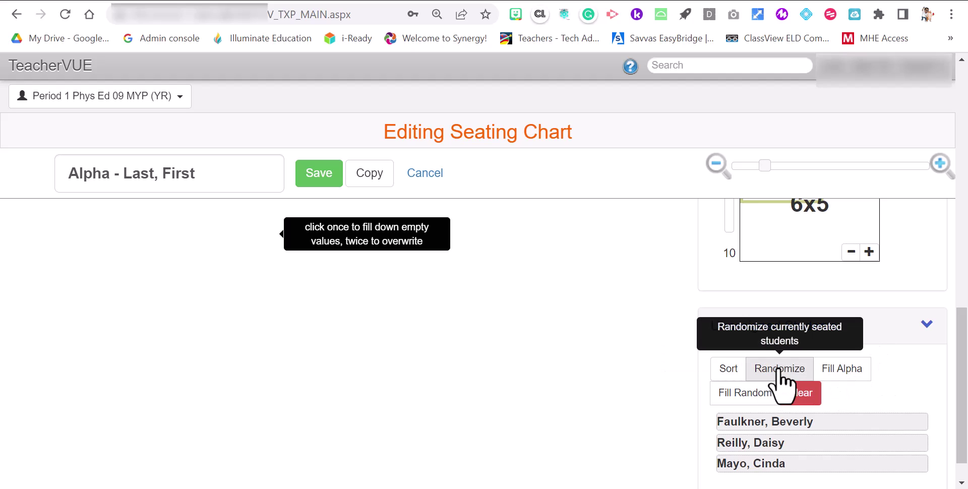
pyautogui.click(840, 375)
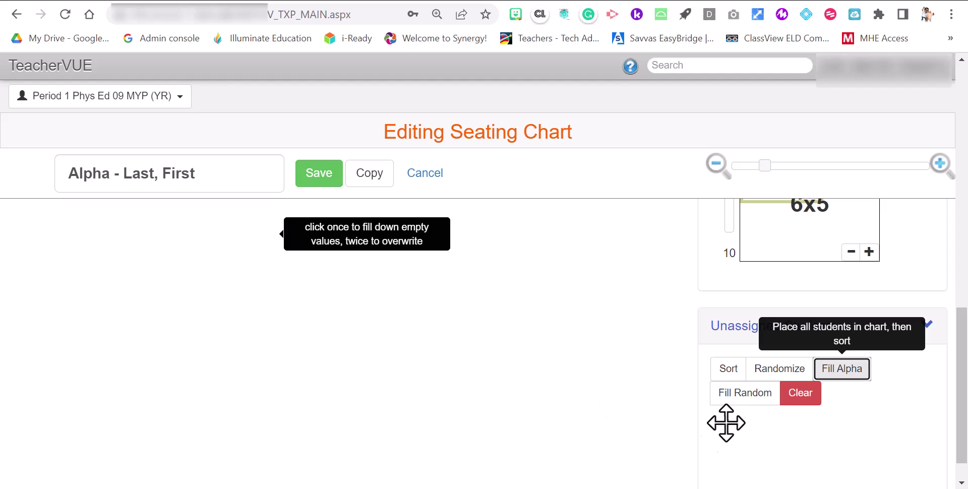
pyautogui.scroll(5, 523, 393)
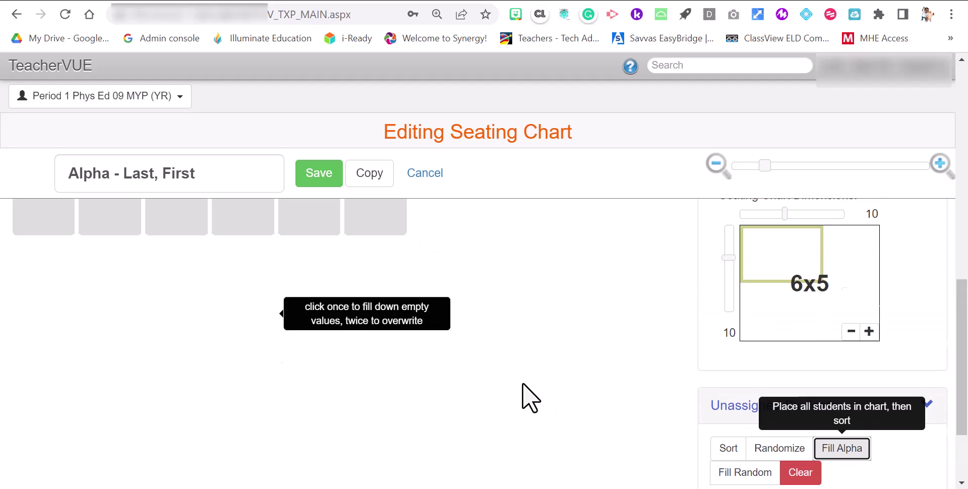
# - Enable Show Student ID for the seating chart and save the edited chart
pyautogui.scroll(5, 467, 376)
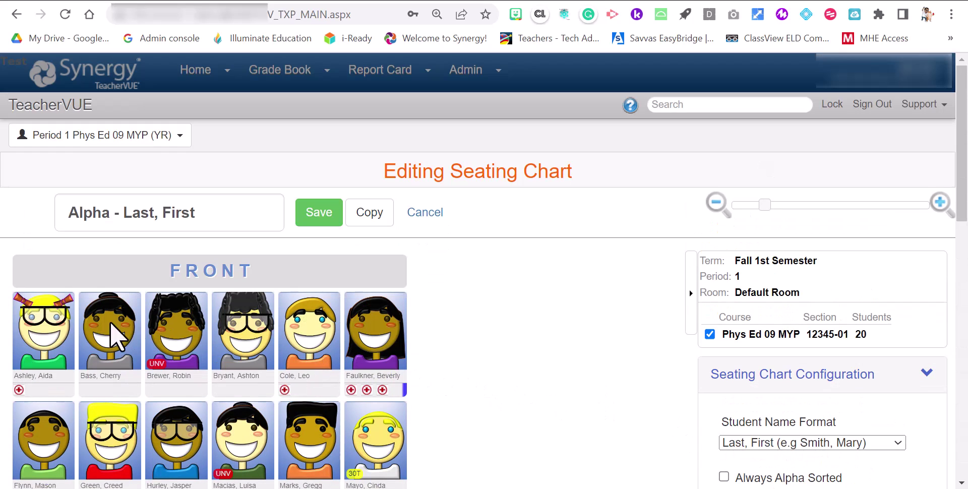
pyautogui.scroll(-4, 617, 318)
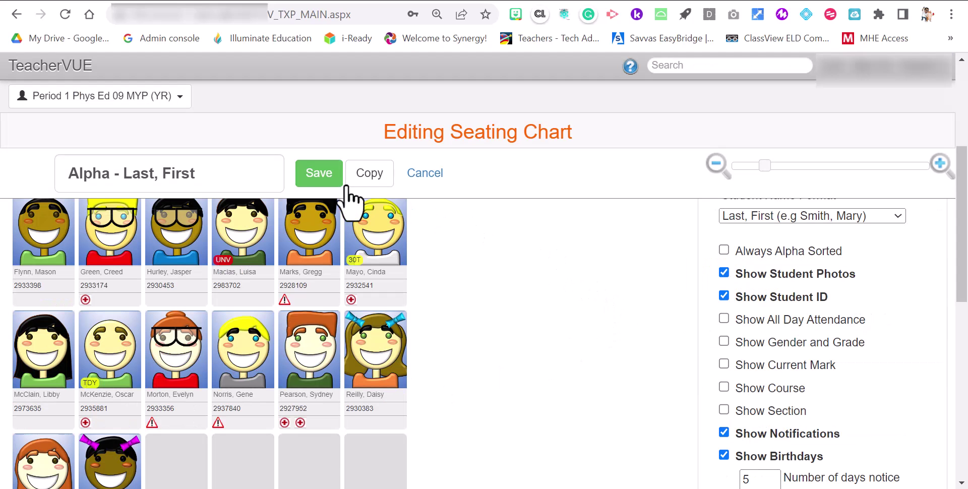
pyautogui.click(319, 173)
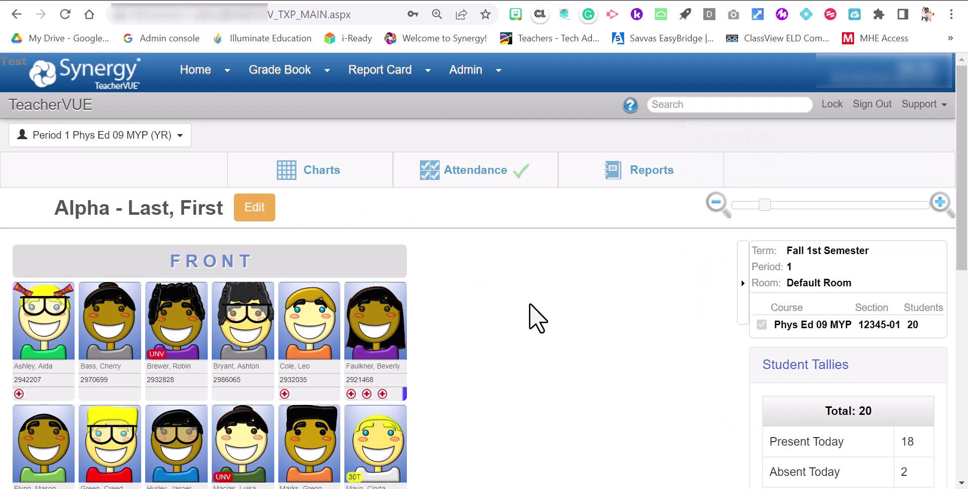